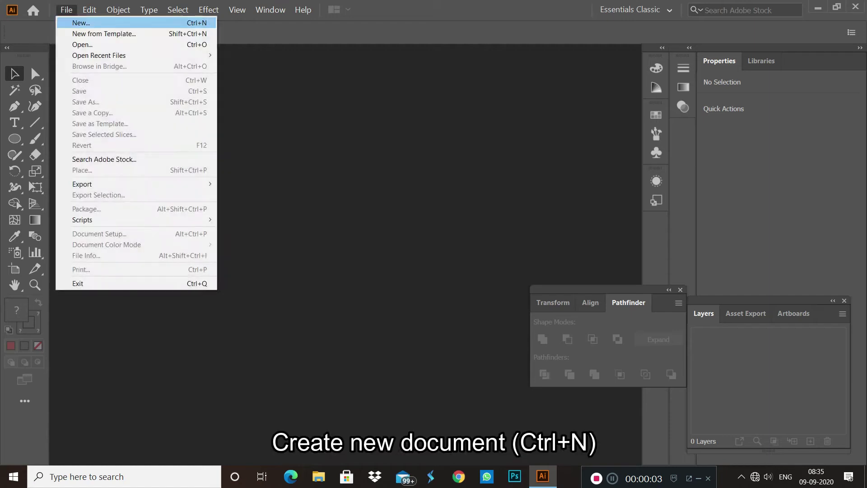
Step: Create a new 4 × 5 in document and hide its artboard edges
{"action": "left_click", "coordinate": [74, 21]}
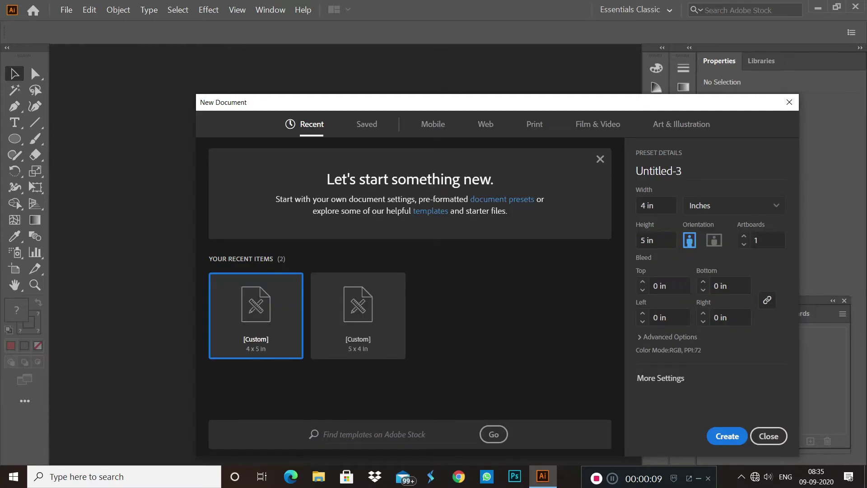
{"action": "left_click", "coordinate": [727, 435]}
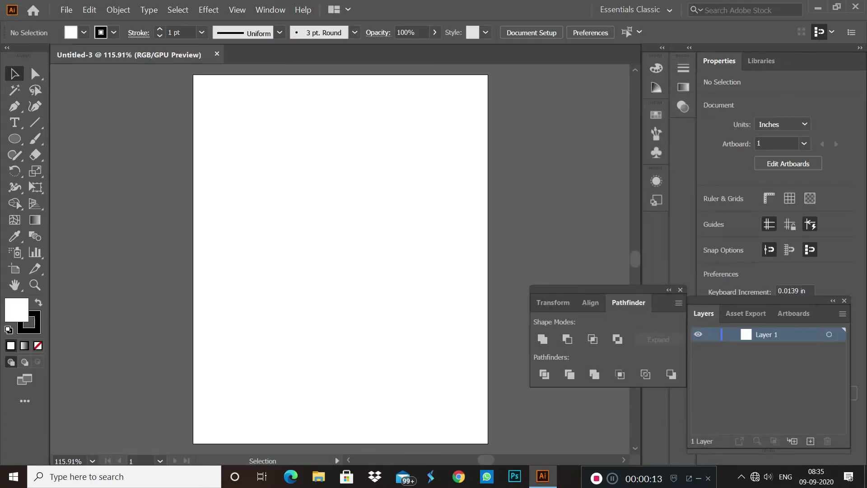
{"action": "left_click", "coordinate": [237, 9]}
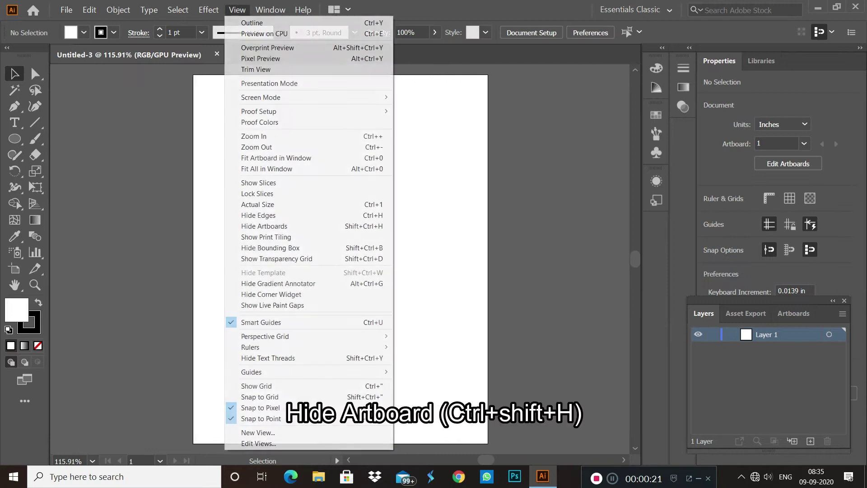
{"action": "left_click", "coordinate": [265, 226]}
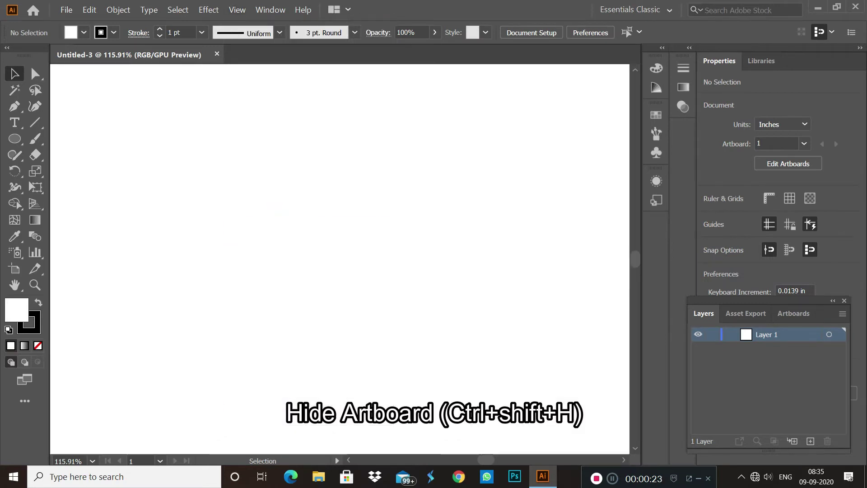
{"action": "key", "text": "l"}
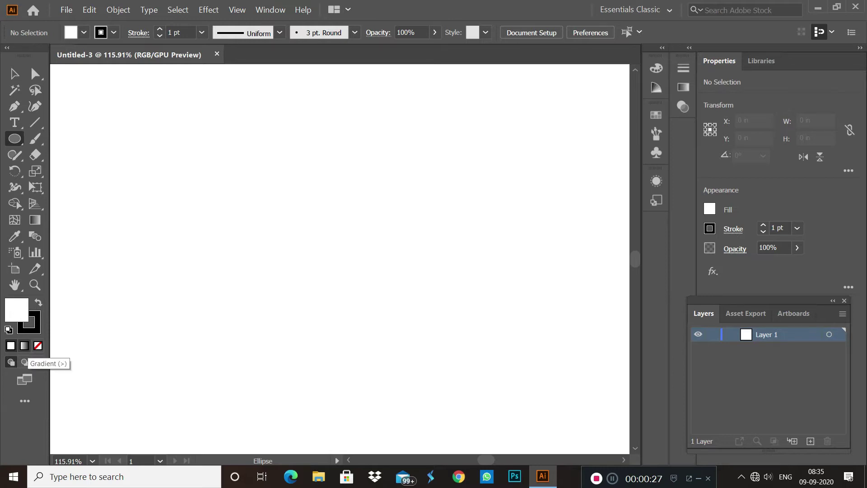
Step: Draw a black, strokeless circle about 3.1 in wide and nudge it toward the canvas centre
{"action": "left_click", "coordinate": [38, 346]}
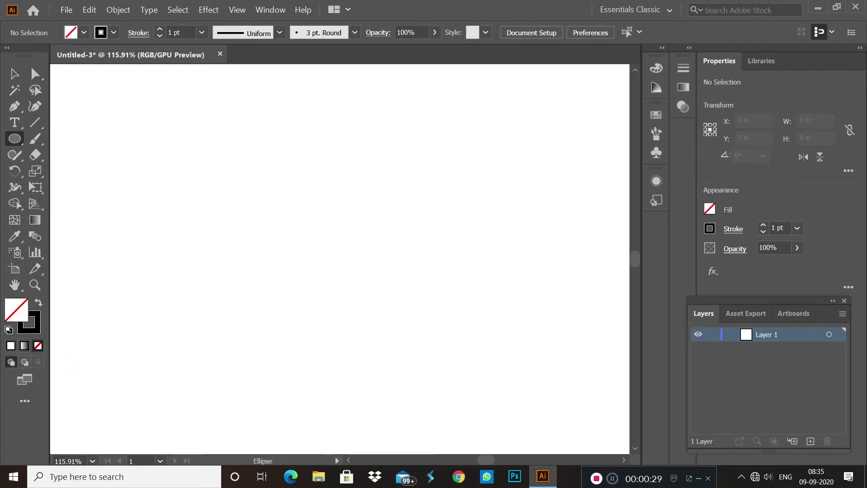
{"action": "left_click", "coordinate": [38, 302]}
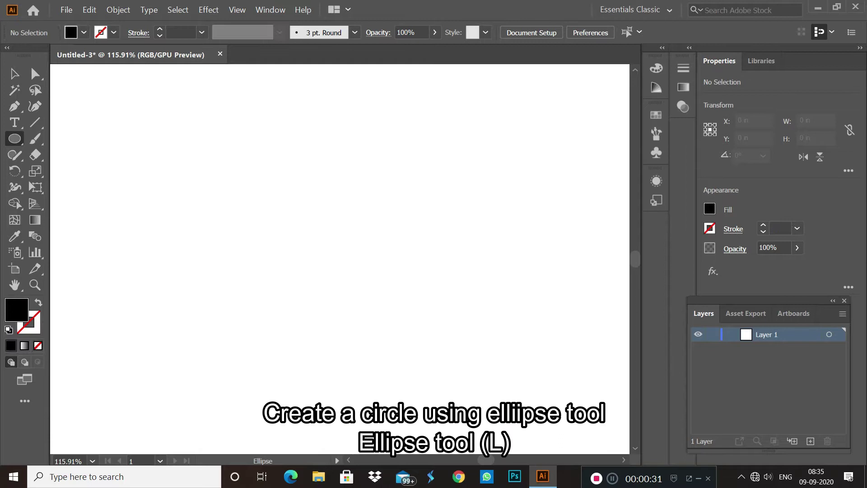
{"action": "left_click_drag", "start_coordinate": [261, 181], "coordinate": [490, 409]}
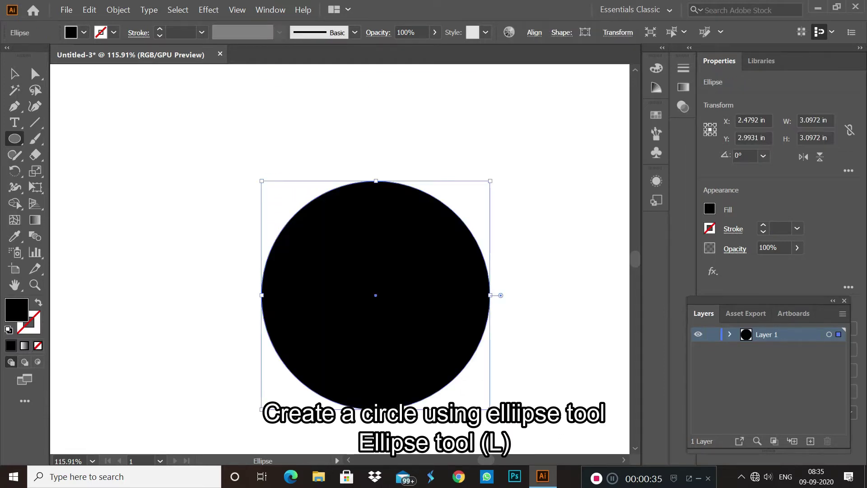
{"action": "left_click_drag", "start_coordinate": [489, 409], "coordinate": [447, 366]}
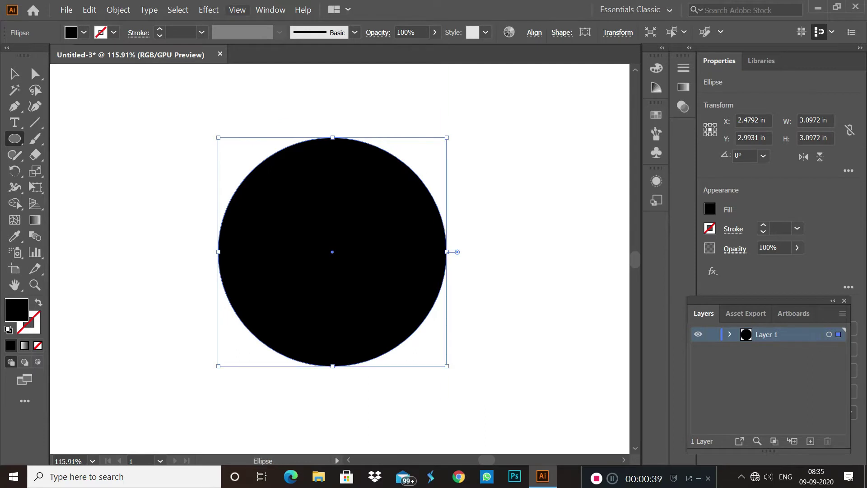
{"action": "left_click", "coordinate": [208, 9]}
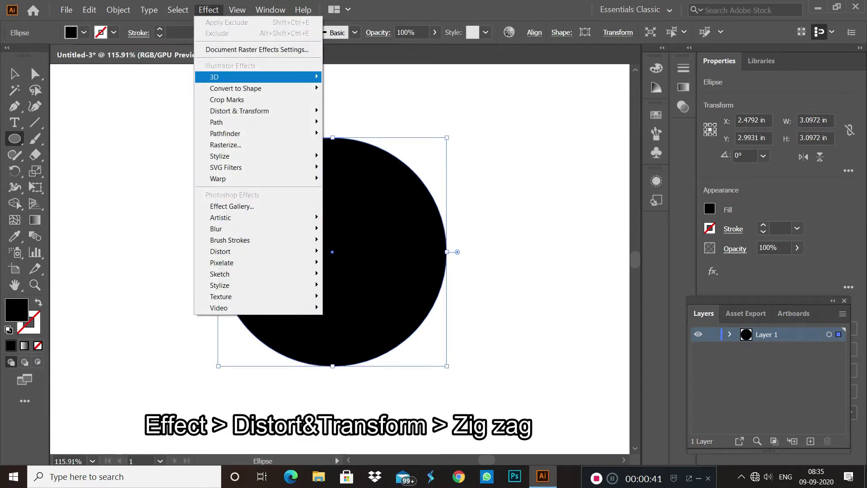
{"action": "mouse_move", "coordinate": [239, 111]}
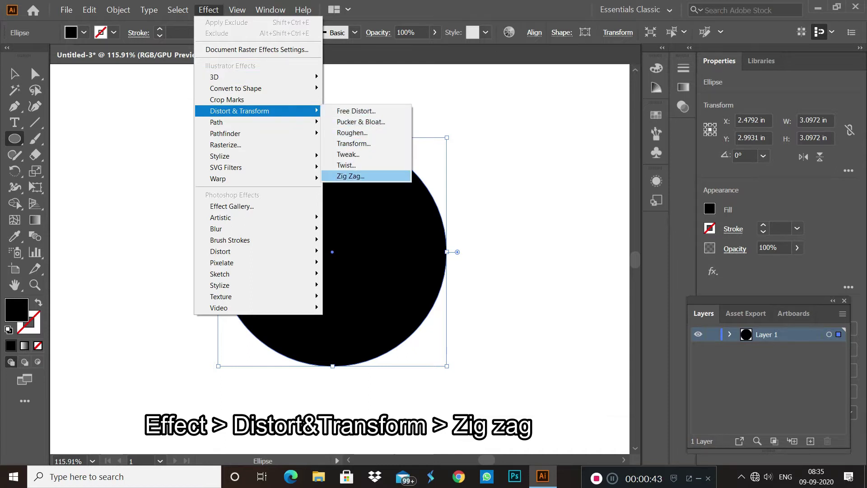
Step: Apply a smooth Zig Zag effect (0.14 in, 4 ridges per segment) to the circle
{"action": "left_click", "coordinate": [350, 175]}
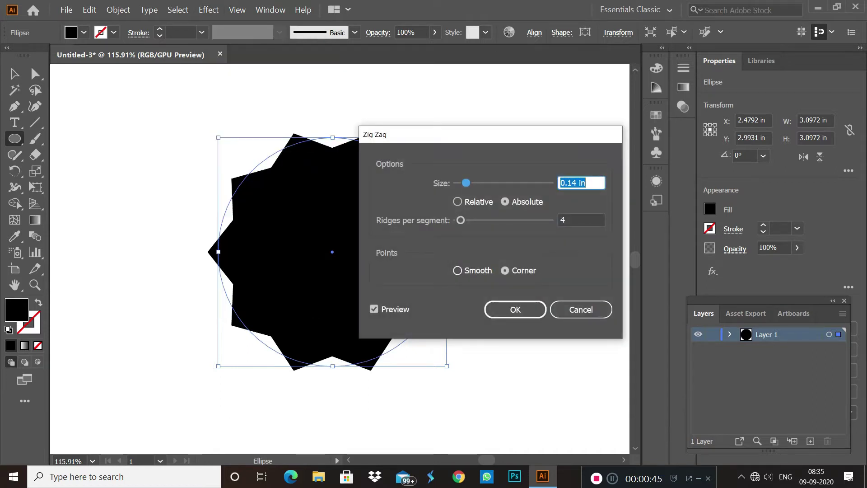
{"action": "left_click", "coordinate": [457, 270]}
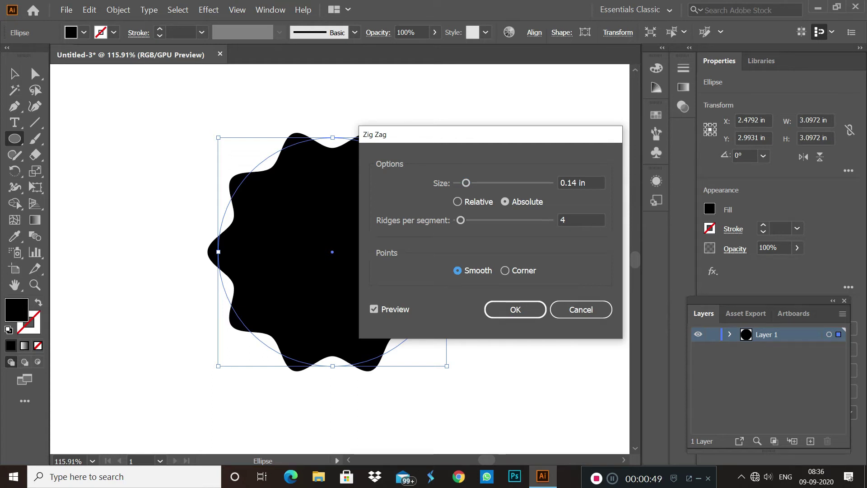
{"action": "left_click", "coordinate": [515, 309]}
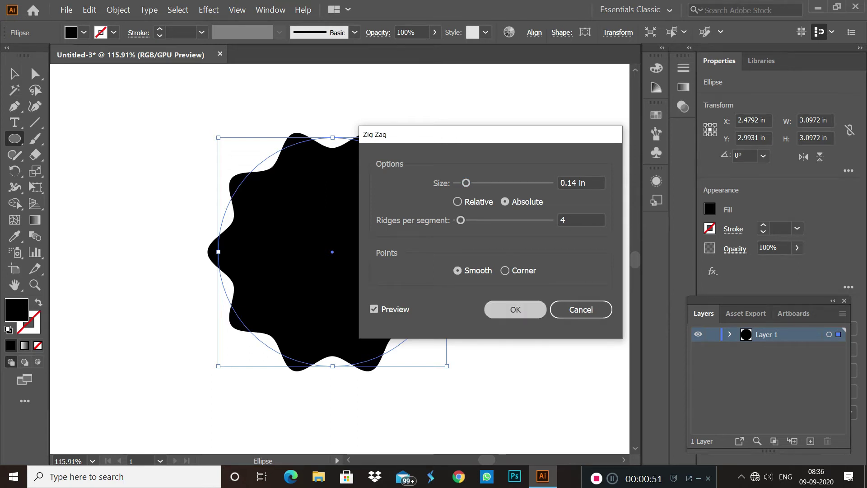
Step: Expand the Zig Zag circle's appearance into a plain wavy path
{"action": "left_click", "coordinate": [118, 10]}
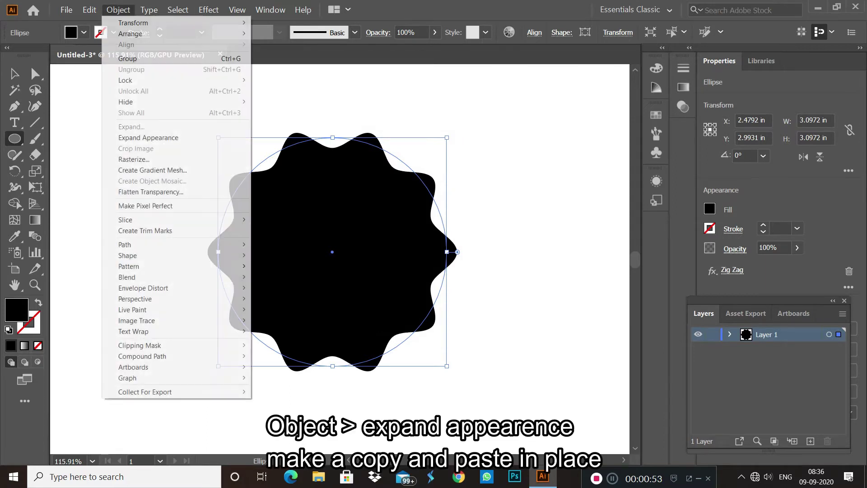
{"action": "left_click", "coordinate": [148, 137]}
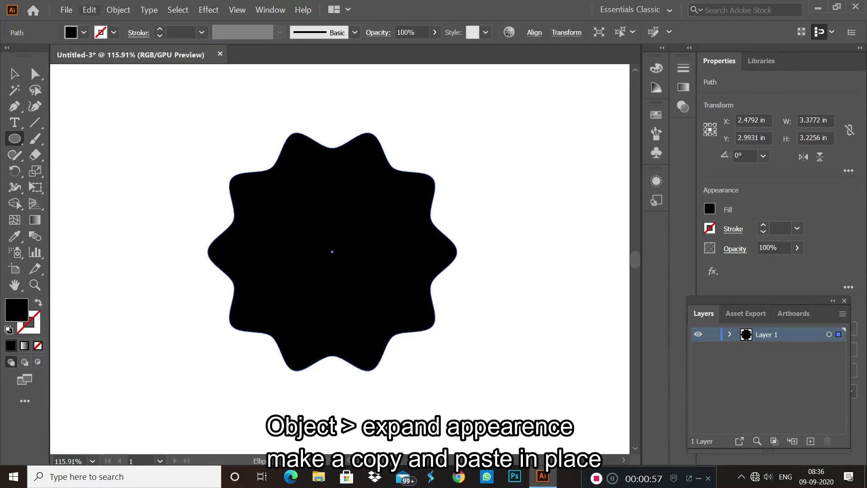
{"action": "left_click", "coordinate": [90, 10]}
{"action": "left_click", "coordinate": [114, 91]}
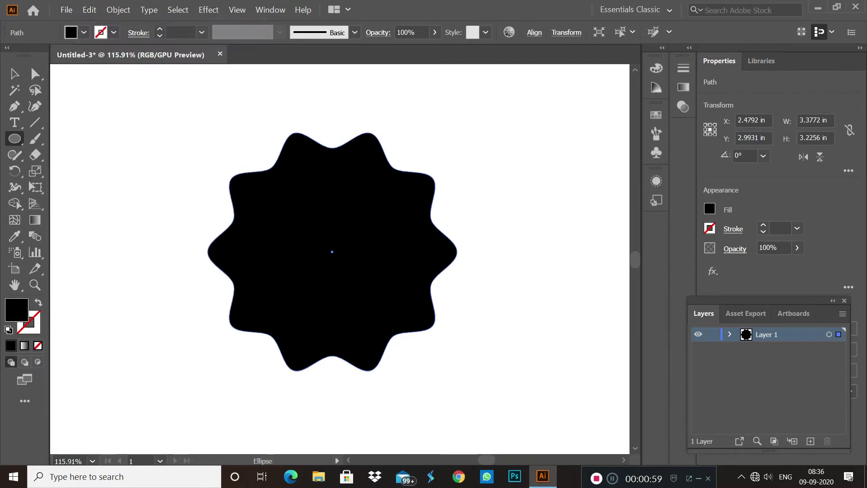
{"action": "left_click", "coordinate": [332, 251]}
{"action": "key", "text": "Escape"}
{"action": "key", "text": "v"}
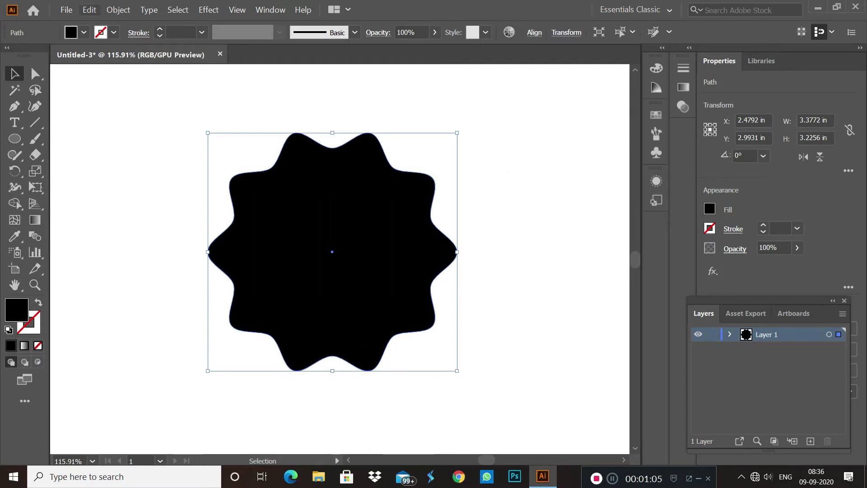
Step: Copy the wavy shape and paste it in place on top of the original
{"action": "left_click", "coordinate": [90, 10]}
{"action": "left_click", "coordinate": [103, 58]}
{"action": "left_click", "coordinate": [89, 9]}
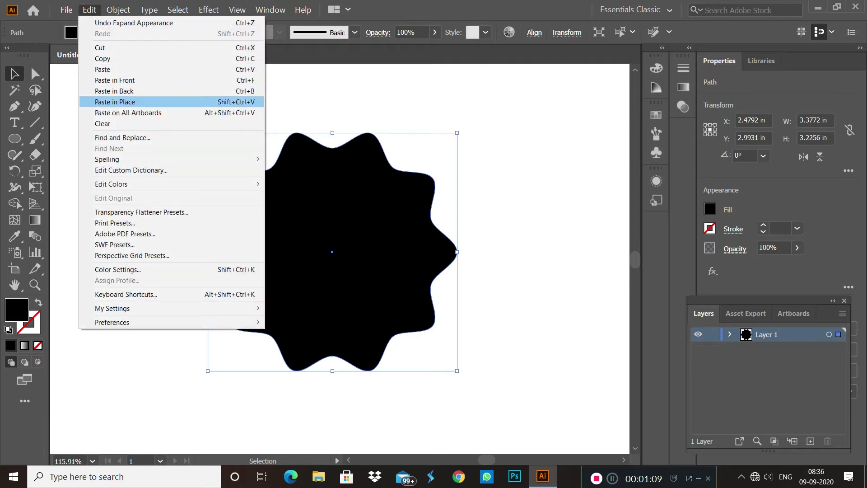
{"action": "left_click", "coordinate": [114, 102]}
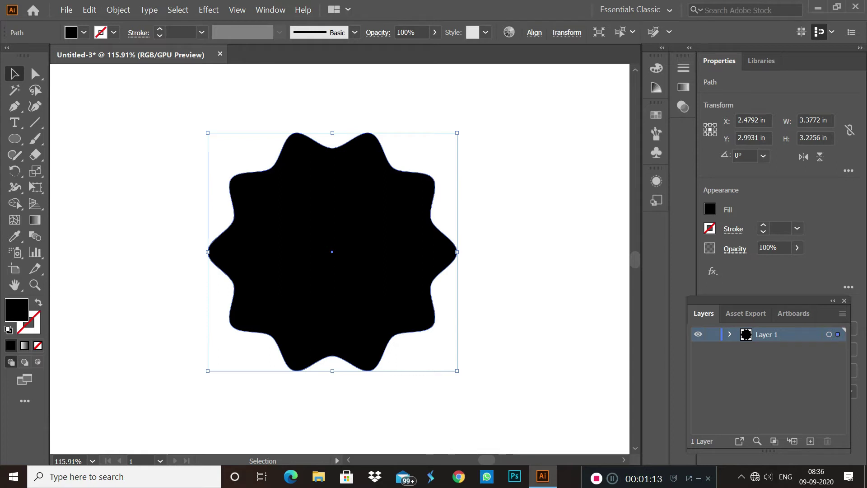
Step: Scale the copy from its centre down to about 0.29 in, then select both shapes
{"action": "left_click_drag", "start_coordinate": [457, 133], "coordinate": [391, 196]}
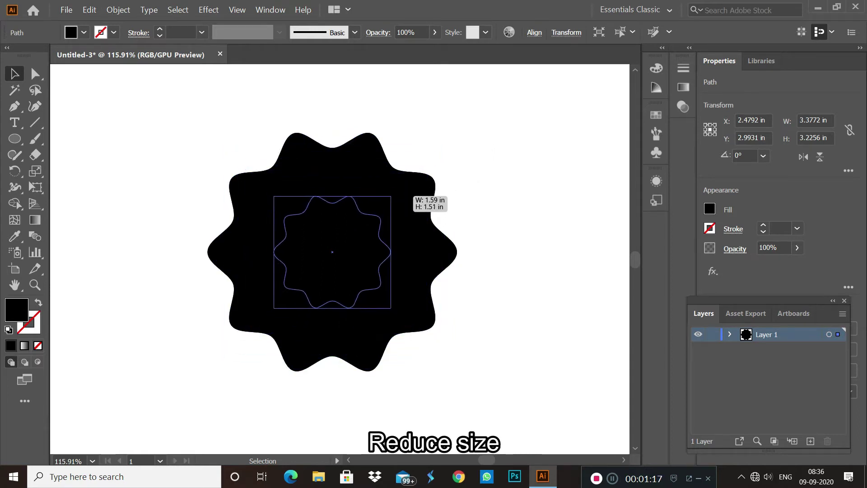
{"action": "left_click_drag", "start_coordinate": [391, 197], "coordinate": [344, 241]}
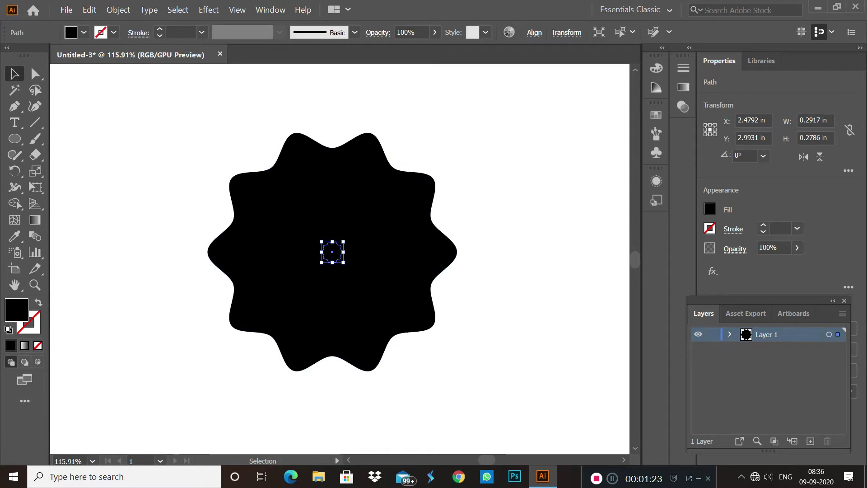
{"action": "left_click_drag", "start_coordinate": [178, 111], "coordinate": [506, 405]}
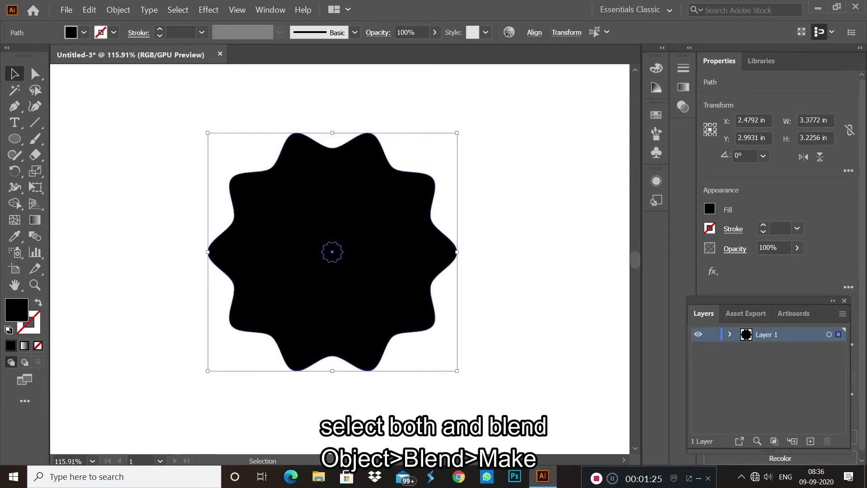
Step: Blend the large and tiny wavy shapes and add a Pathfinder Exclude effect
{"action": "left_click", "coordinate": [118, 10]}
{"action": "mouse_move", "coordinate": [126, 277]}
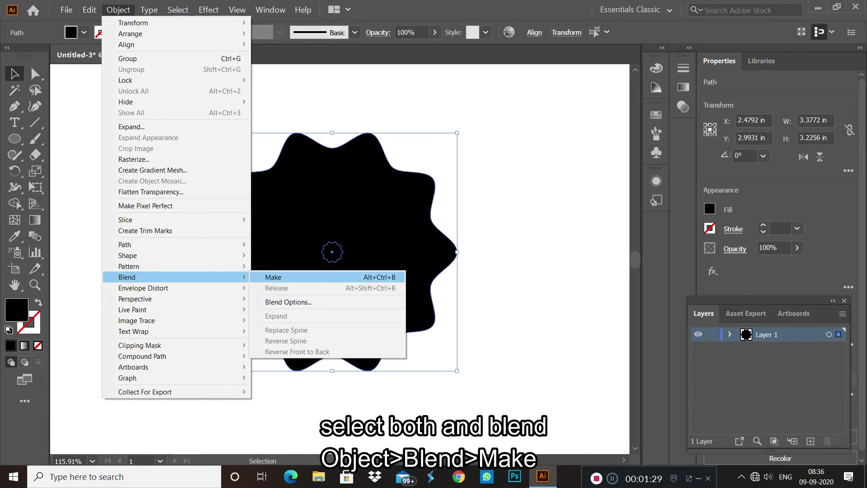
{"action": "left_click", "coordinate": [273, 276]}
{"action": "left_click", "coordinate": [208, 10]}
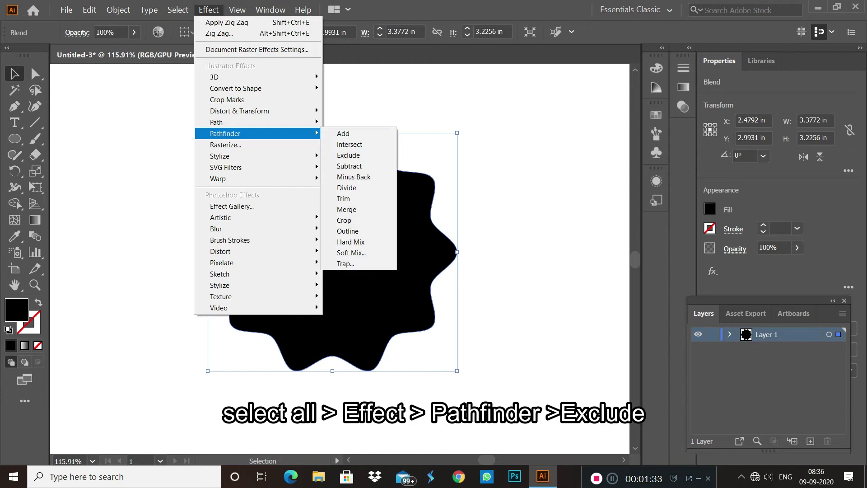
{"action": "left_click", "coordinate": [348, 155]}
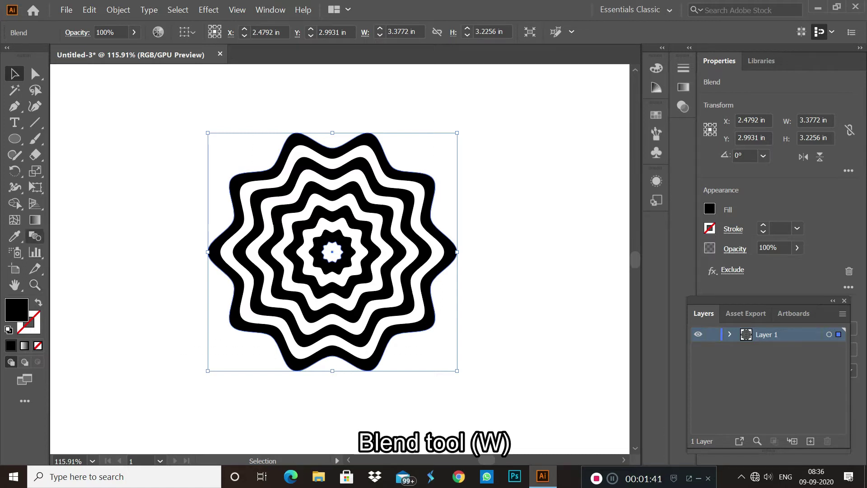
Step: Set the blend to 20 specified steps, checking the result with Preview on
{"action": "double_click", "coordinate": [34, 236]}
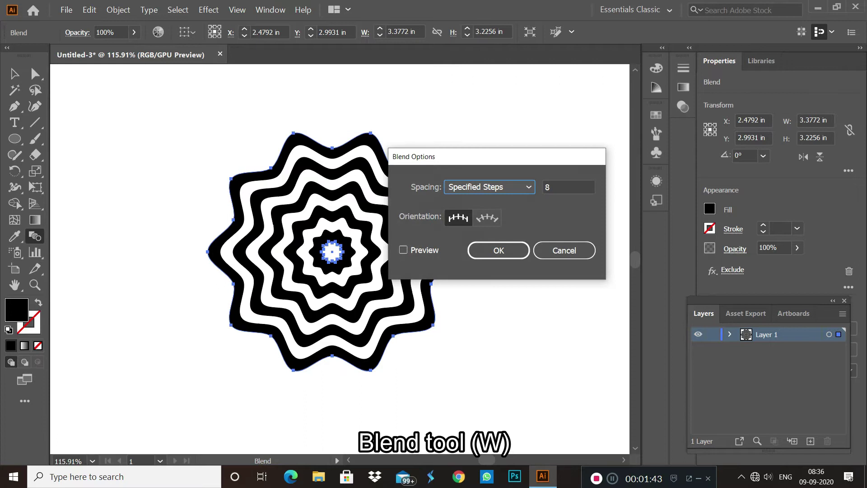
{"action": "left_click", "coordinate": [403, 250]}
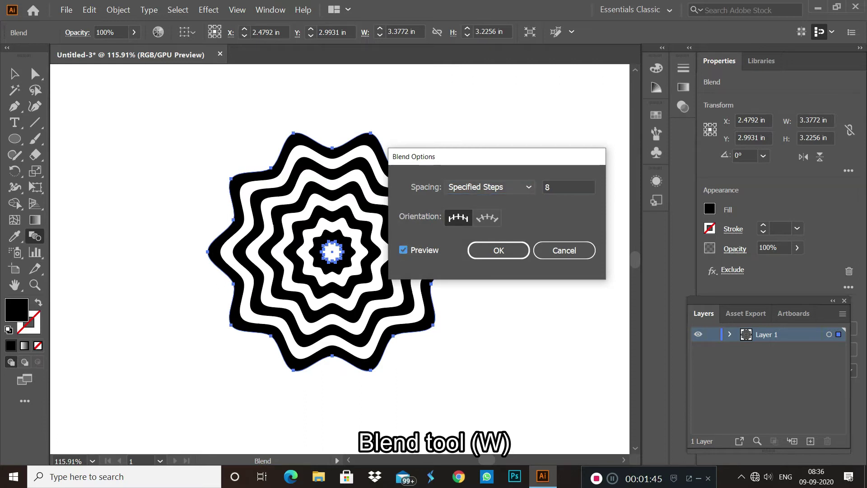
{"action": "left_click", "coordinate": [548, 187]}
{"action": "key", "text": "Up"}
{"action": "key", "text": "Up"}
{"action": "key", "text": "Up"}
{"action": "key", "text": "Up"}
{"action": "key", "text": "Up"}
{"action": "key", "text": "Up"}
{"action": "key", "text": "Up"}
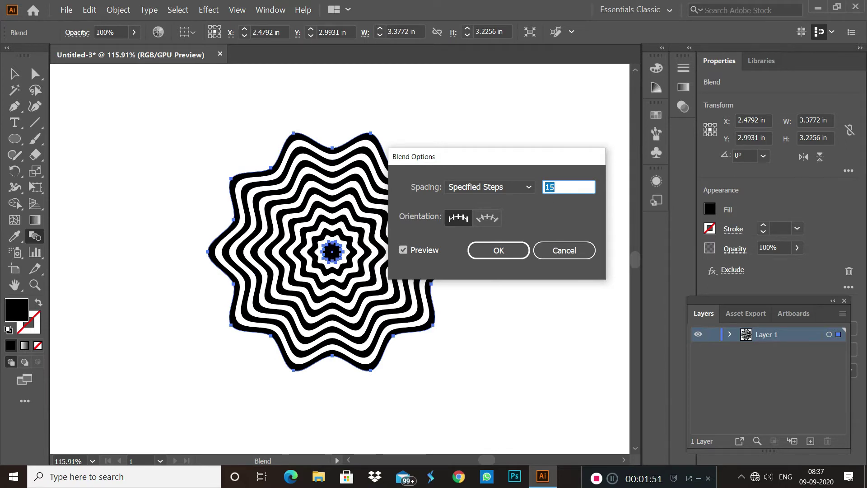
{"action": "left_click_drag", "start_coordinate": [502, 159], "coordinate": [599, 156]}
{"action": "key", "text": "Up"}
{"action": "key", "text": "Up"}
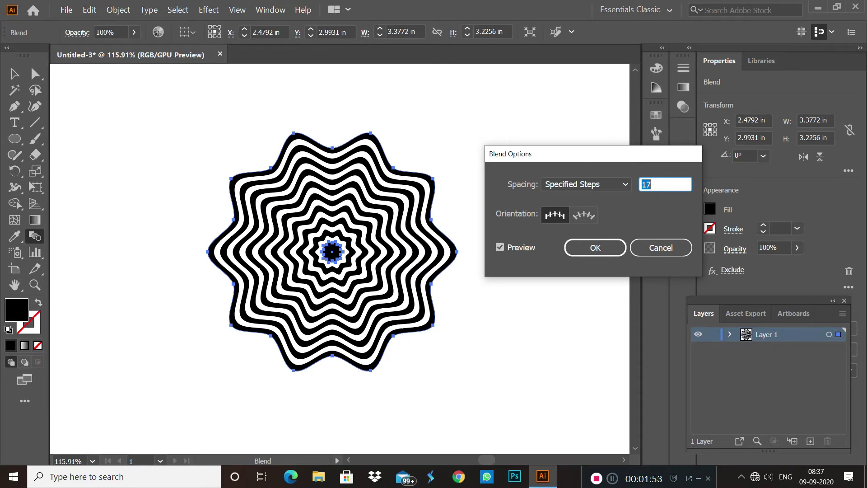
{"action": "key", "text": "Up"}
{"action": "key", "text": "Up"}
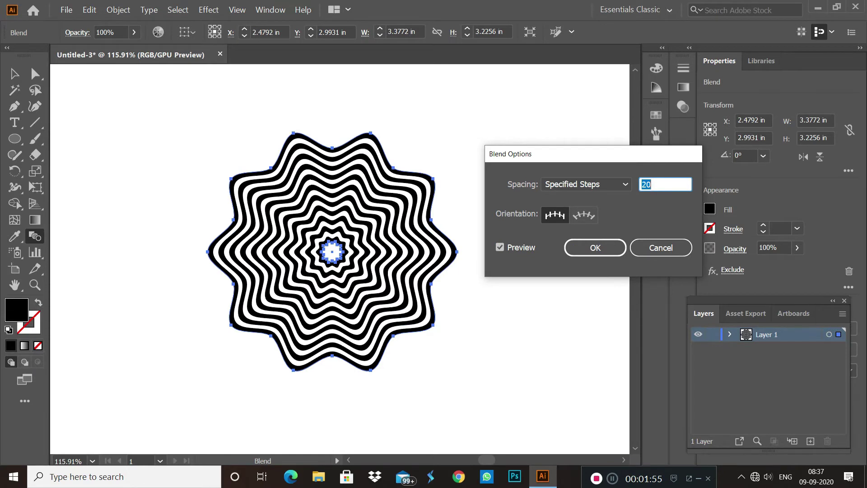
{"action": "key", "text": "Up"}
{"action": "key", "text": "Up"}
{"action": "key", "text": "Up"}
{"action": "key", "text": "Up"}
{"action": "key", "text": "Down"}
{"action": "key", "text": "Down"}
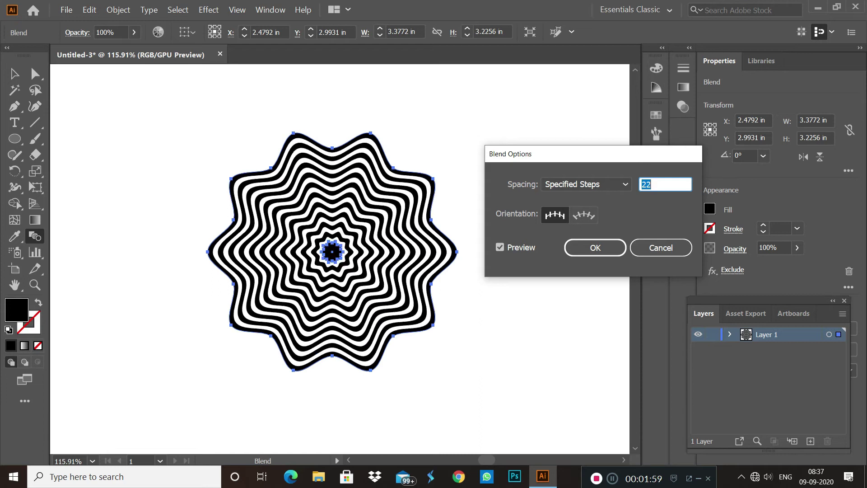
{"action": "key", "text": "Down"}
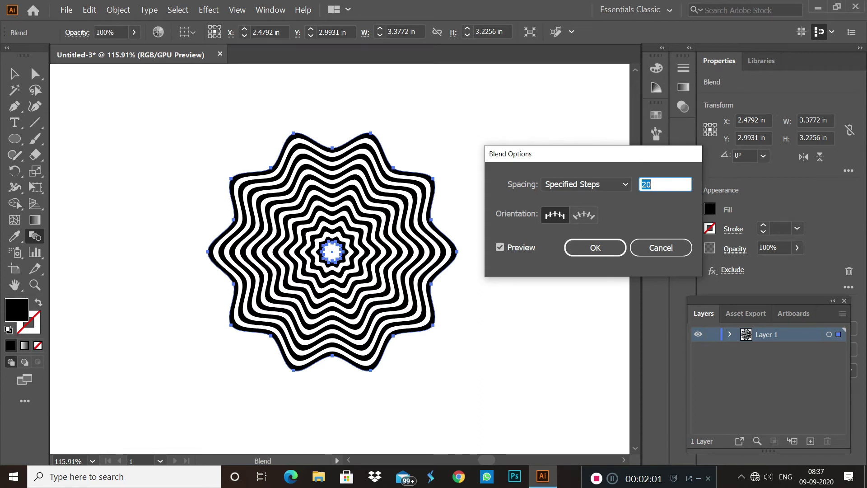
{"action": "key", "text": "Return"}
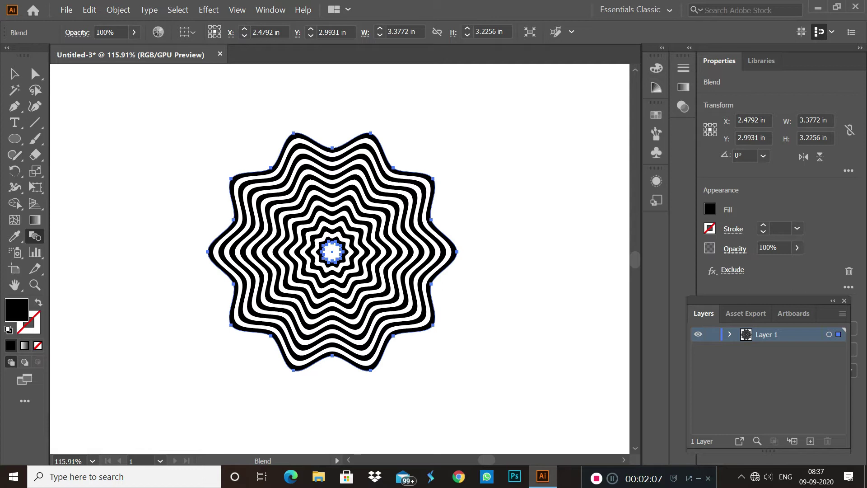
Step: Select only the blend's tiny centre star and bring up the Transform effect dialog
{"action": "key", "text": "v"}
{"action": "left_click_drag", "start_coordinate": [154, 114], "coordinate": [536, 386]}
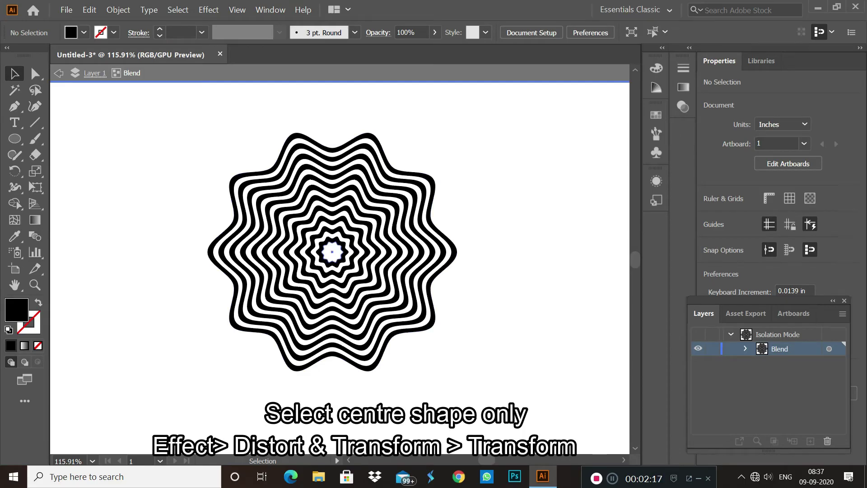
{"action": "left_click", "coordinate": [332, 248]}
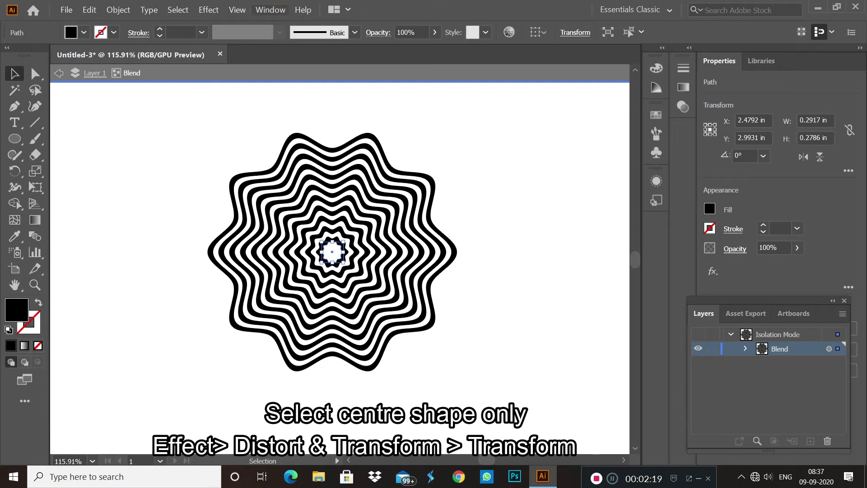
{"action": "left_click", "coordinate": [210, 10]}
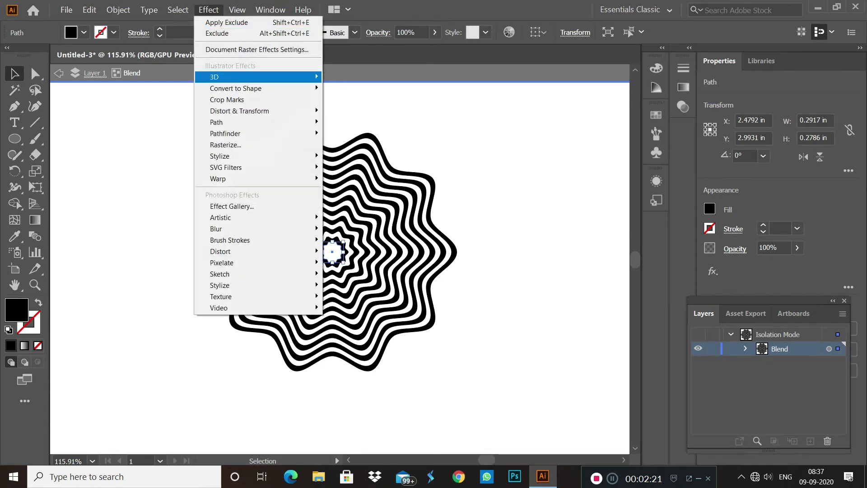
{"action": "key", "text": "Down"}
{"action": "key", "text": "Down"}
{"action": "key", "text": "Down"}
{"action": "key", "text": "Return"}
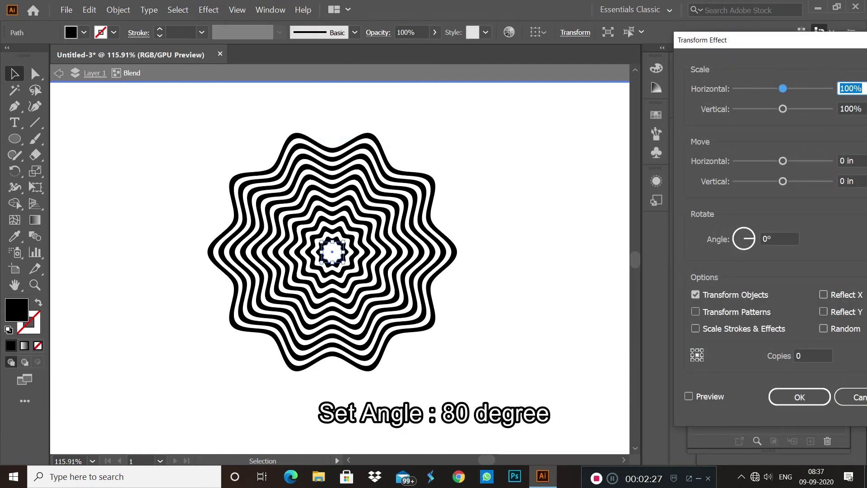
Step: Apply an 80° Transform rotation to the centre star, then deselect it
{"action": "left_click", "coordinate": [688, 396]}
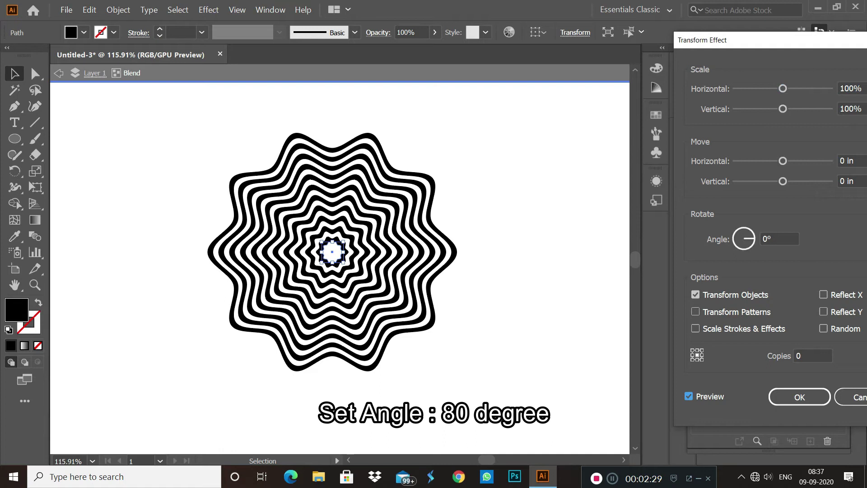
{"action": "left_click", "coordinate": [779, 238]}
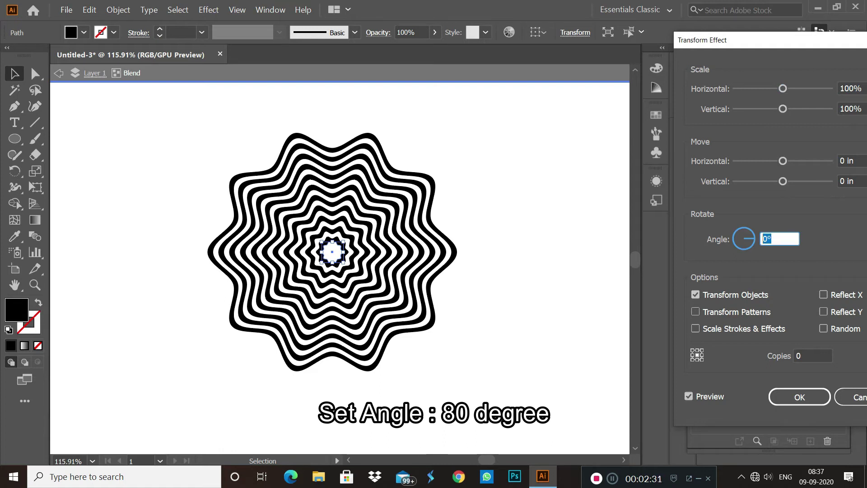
{"action": "type", "text": "80"}
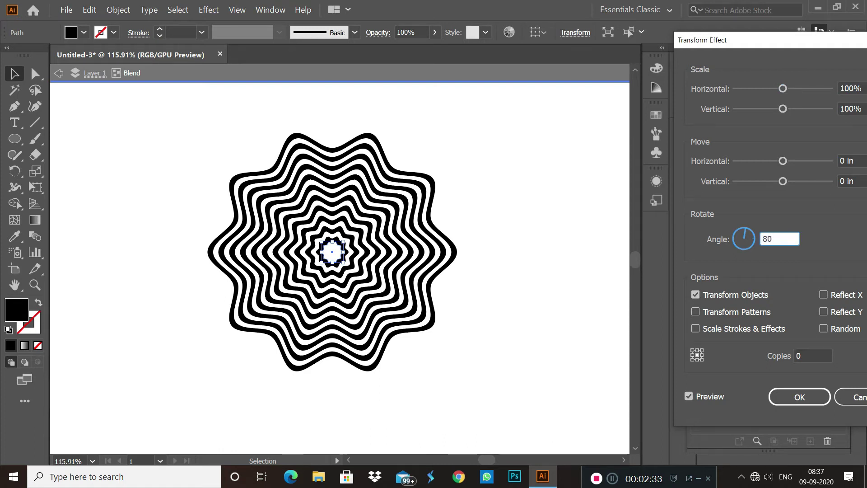
{"action": "key", "text": "Tab"}
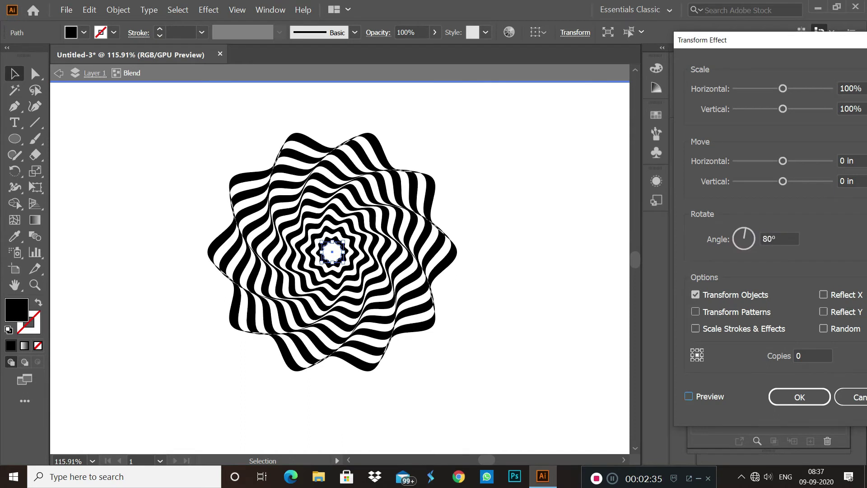
{"action": "key", "text": "space"}
{"action": "key", "text": "Return"}
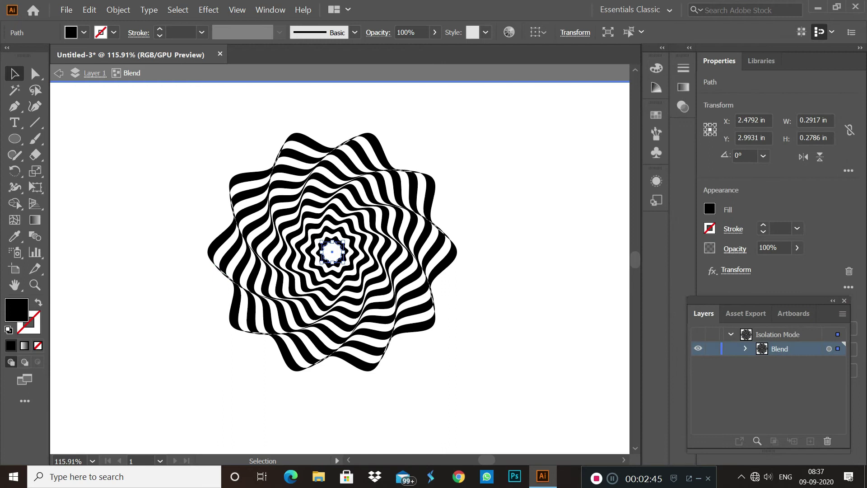
{"action": "left_click", "coordinate": [58, 72]}
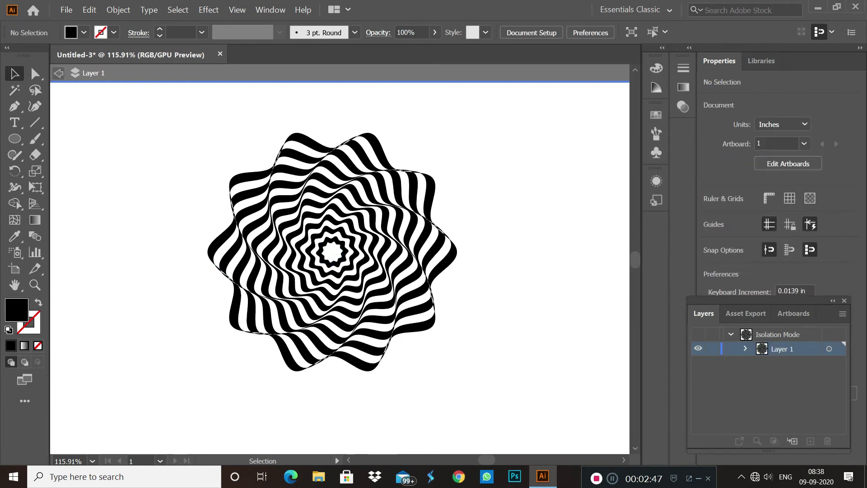
Step: Leave isolation mode, select the whole twisted blend, and expand its appearance
{"action": "left_click", "coordinate": [58, 73]}
{"action": "left_click_drag", "start_coordinate": [177, 102], "coordinate": [488, 391]}
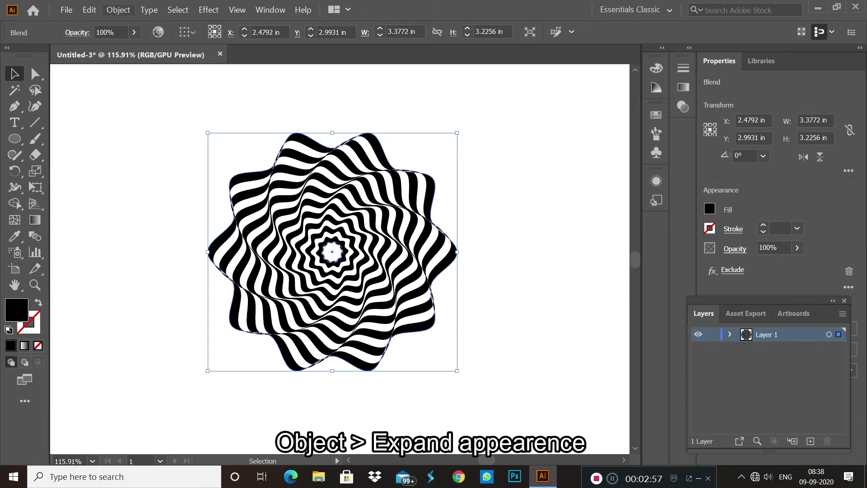
{"action": "left_click", "coordinate": [118, 9]}
{"action": "left_click", "coordinate": [148, 137]}
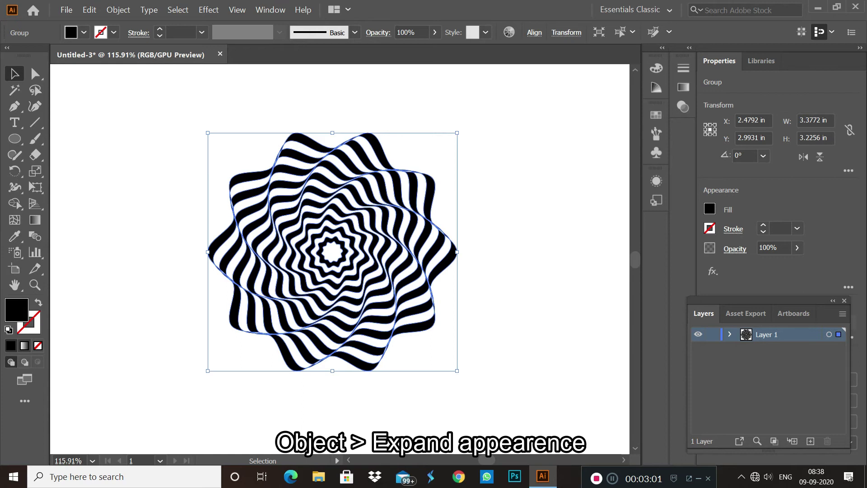
{"action": "left_click", "coordinate": [25, 346]}
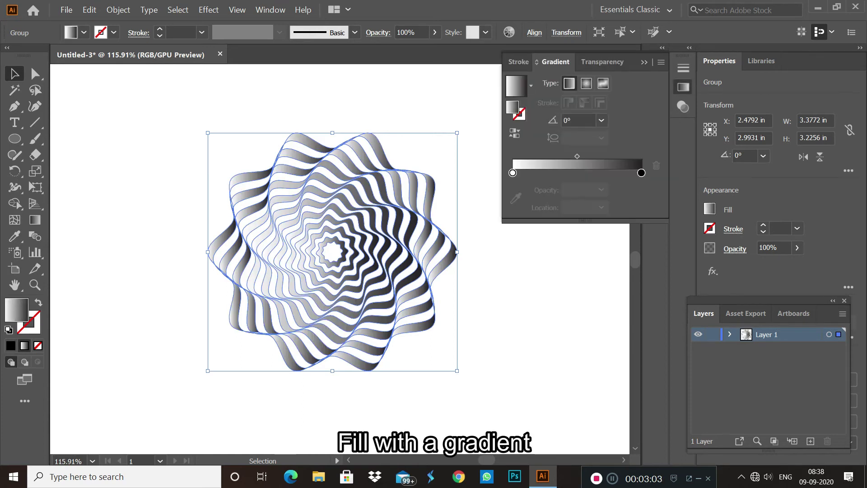
Step: Set the starburst gradient's left stop to purple and right stop to a redder magenta
{"action": "double_click", "coordinate": [513, 173]}
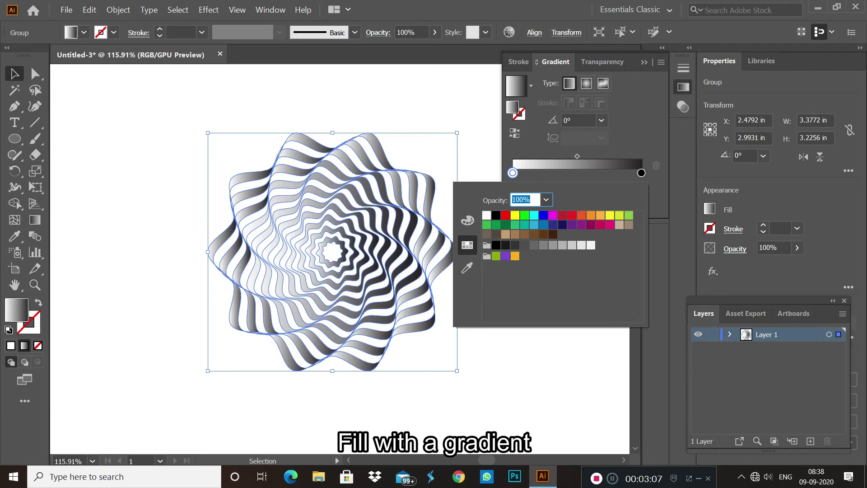
{"action": "left_click", "coordinate": [582, 225]}
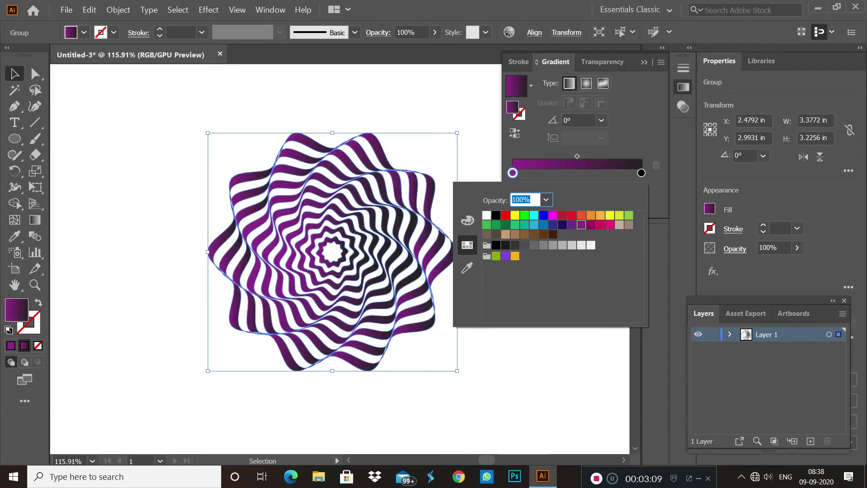
{"action": "left_click", "coordinate": [641, 173]}
{"action": "double_click", "coordinate": [642, 173]}
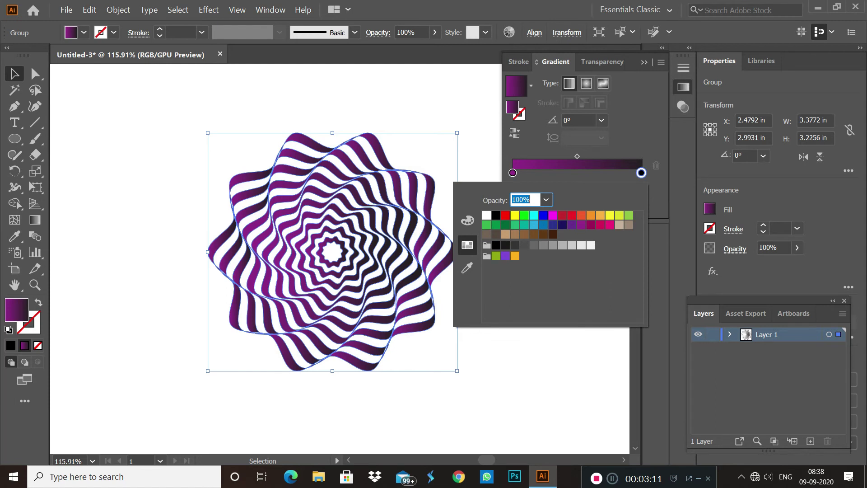
{"action": "left_click", "coordinate": [609, 224]}
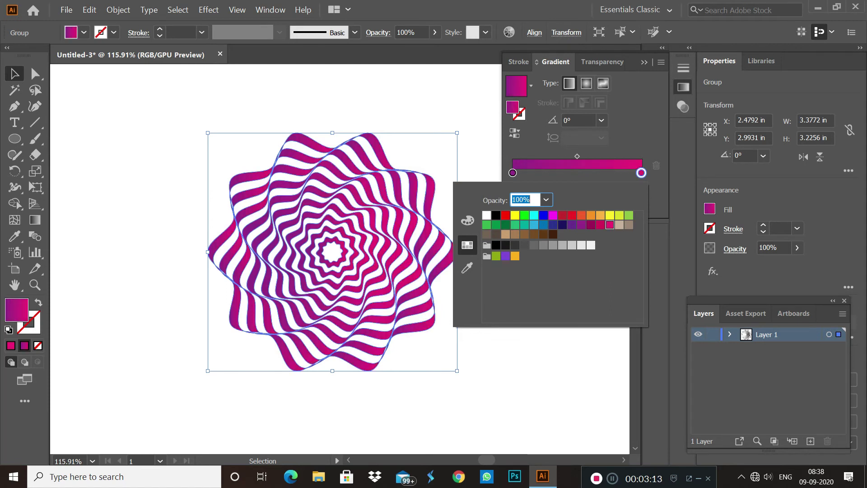
{"action": "left_click", "coordinate": [577, 173]}
{"action": "double_click", "coordinate": [641, 173]}
{"action": "left_click", "coordinate": [506, 215]}
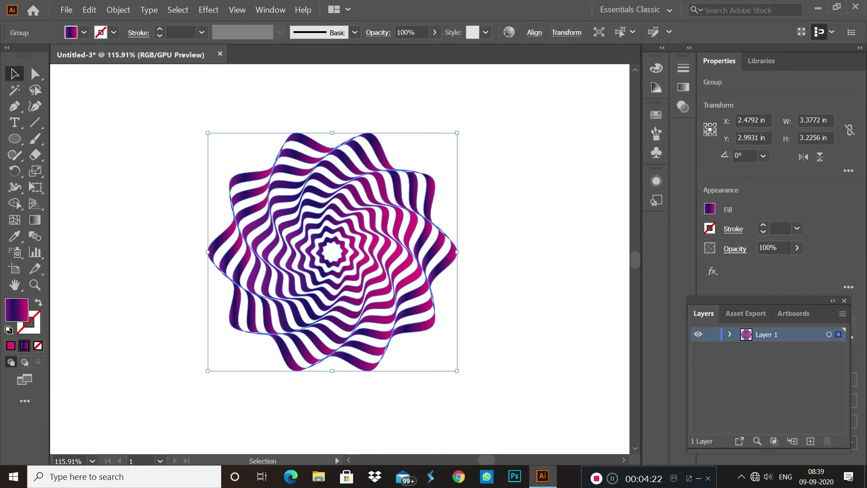
Step: Show the print tiling boundary and drag the starburst up and left on the page
{"action": "left_click", "coordinate": [237, 9]}
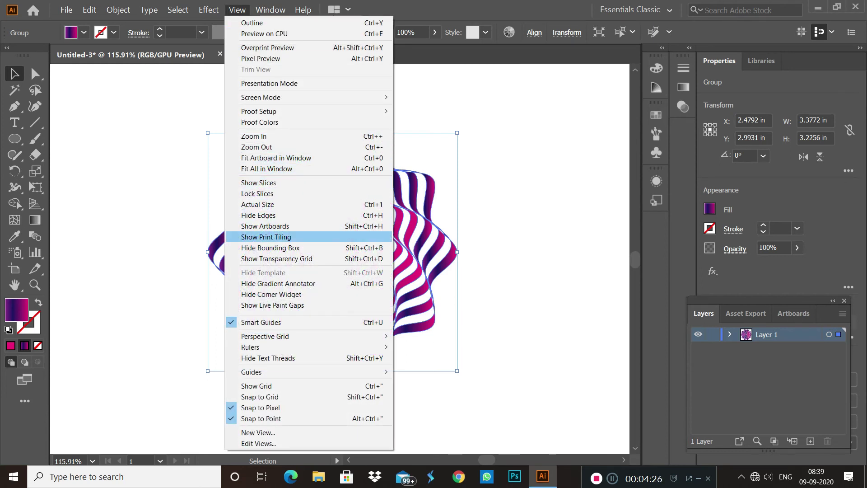
{"action": "left_click", "coordinate": [267, 237]}
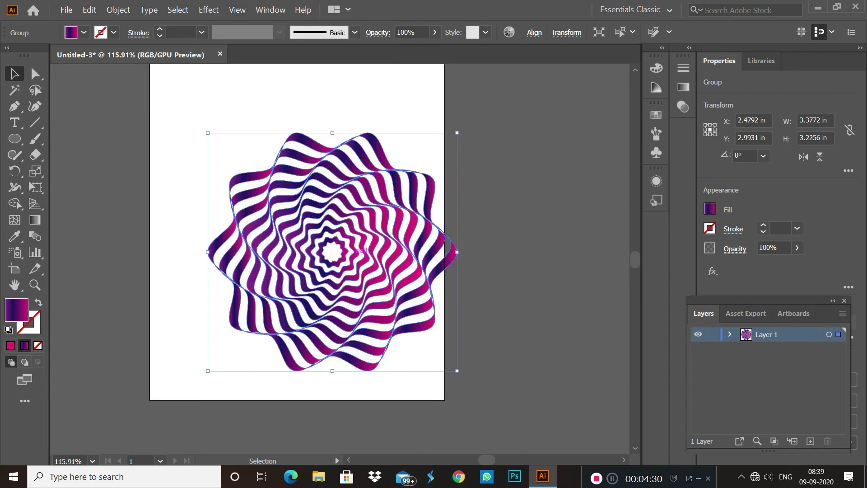
{"action": "left_click_drag", "start_coordinate": [374, 245], "coordinate": [338, 213]}
{"action": "left_click_drag", "start_coordinate": [292, 203], "coordinate": [291, 203]}
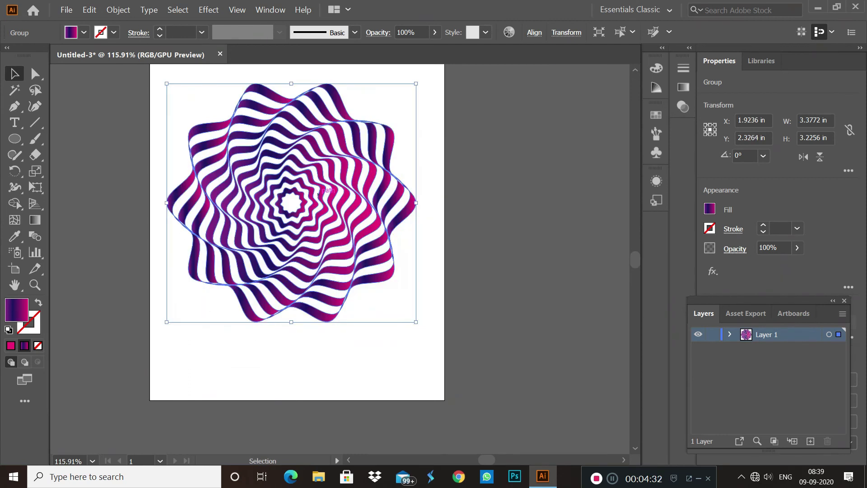
{"action": "scroll", "coordinate": [292, 204], "scroll_direction": "up", "scroll_amount": 2}
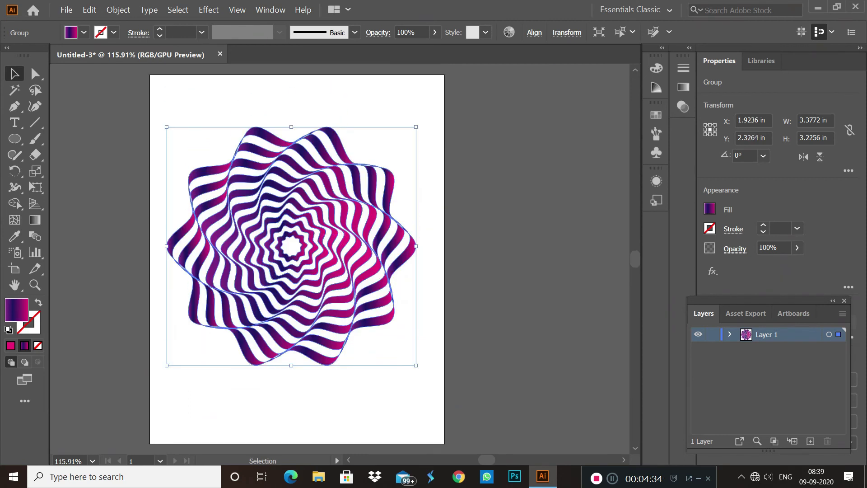
Step: Align the starburst to the artboard's horizontal and vertical centre
{"action": "left_click", "coordinate": [534, 33]}
{"action": "left_click", "coordinate": [523, 150]}
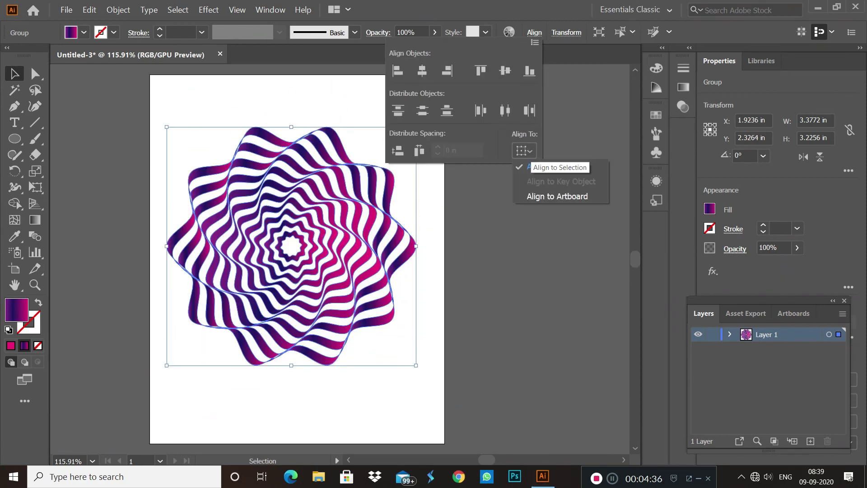
{"action": "left_click", "coordinate": [556, 196]}
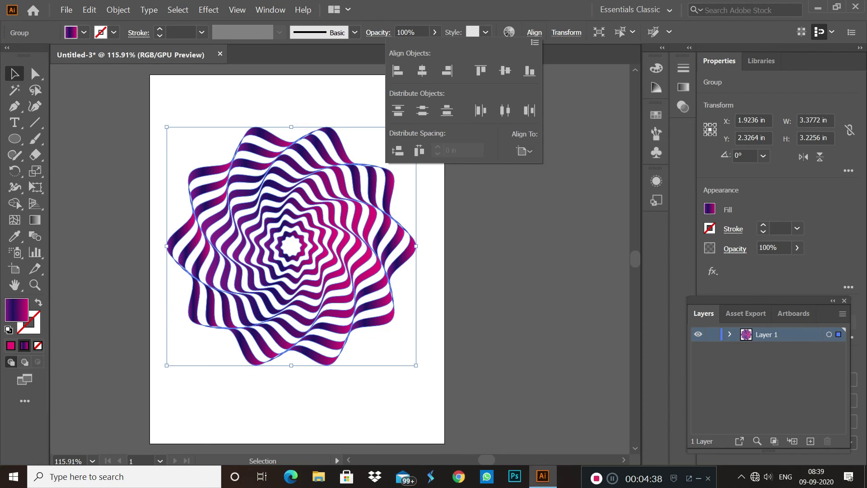
{"action": "left_click", "coordinate": [421, 70]}
{"action": "left_click", "coordinate": [504, 70]}
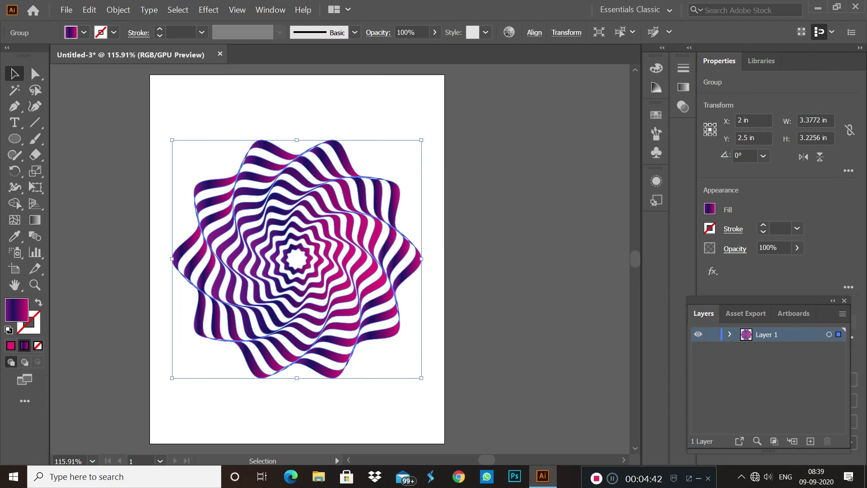